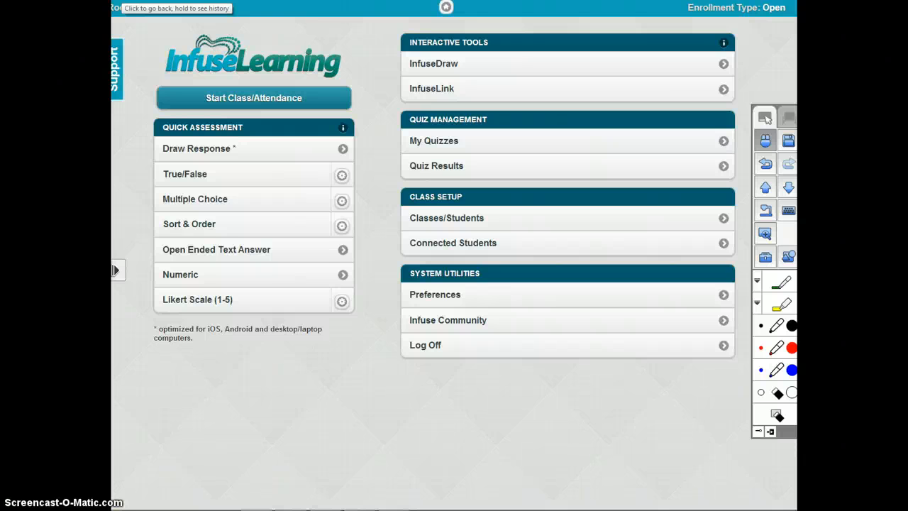
Highlight every Quick Assessment option in yellow, from Draw Response down to Likert Scale (1-5), with the highlighter.
click(774, 301)
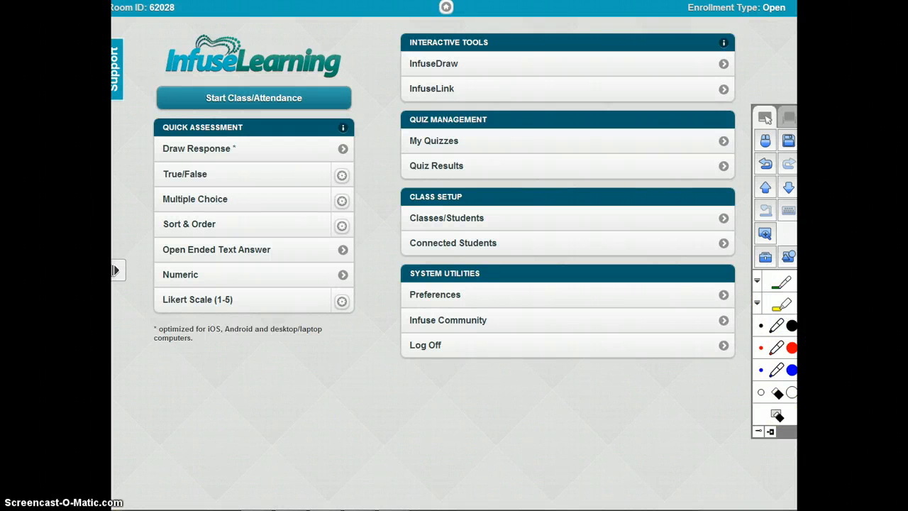
drag(163, 149, 272, 149)
drag(157, 180, 230, 180)
drag(159, 200, 241, 200)
drag(151, 227, 234, 225)
drag(162, 250, 272, 250)
drag(156, 281, 214, 282)
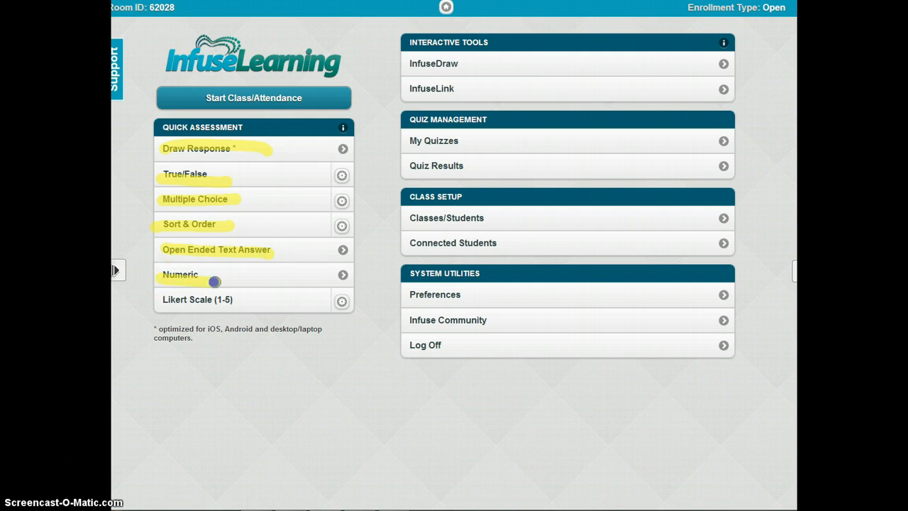
drag(163, 299, 232, 298)
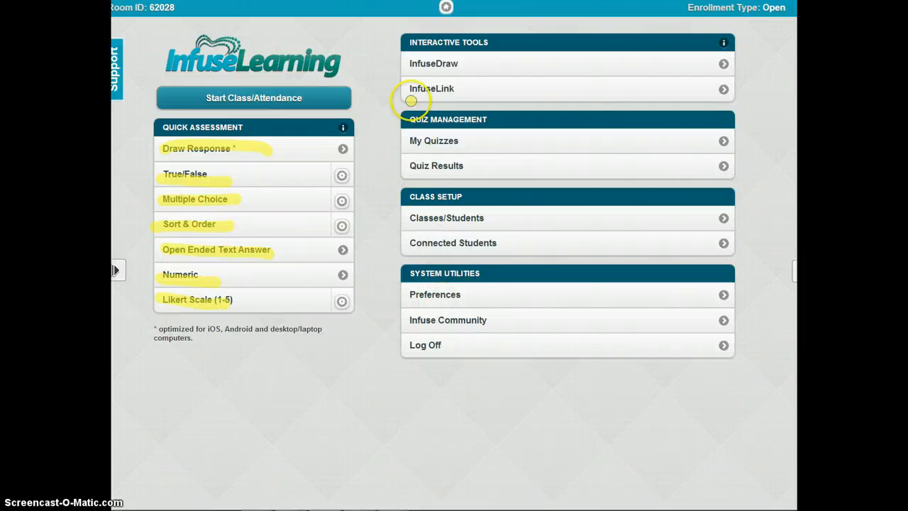
Circle the InfuseDraw/InfuseLink tools and the Classes/Students entry in yellow, and clear all the annotations.
mouse_move(405, 95)
mouse_down()
mouse_move(464, 77)
mouse_move(399, 80)
mouse_move(428, 93)
mouse_up()
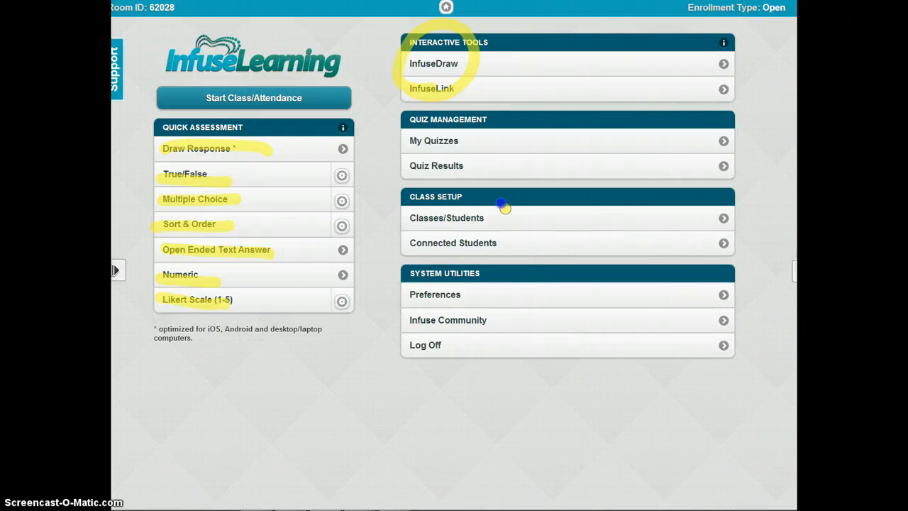
mouse_move(504, 203)
mouse_down()
mouse_move(411, 204)
mouse_move(461, 233)
mouse_move(491, 200)
mouse_up()
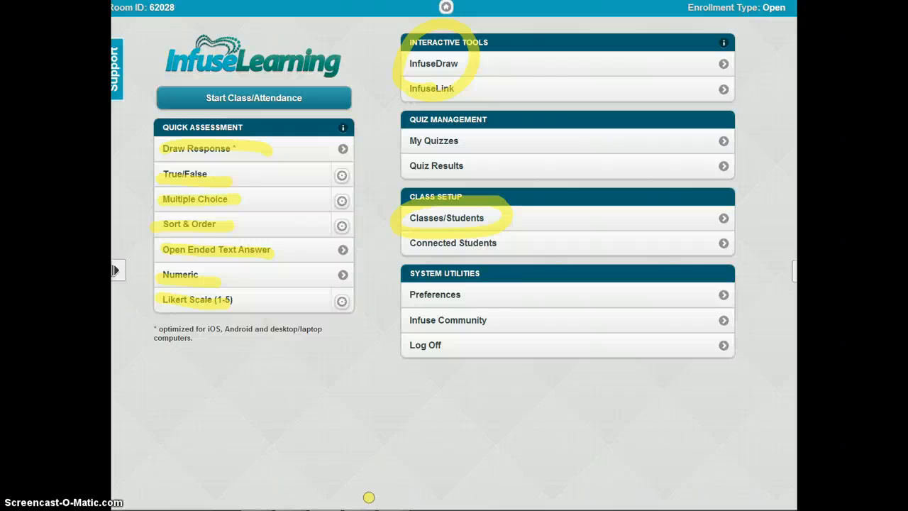
key(Escape)
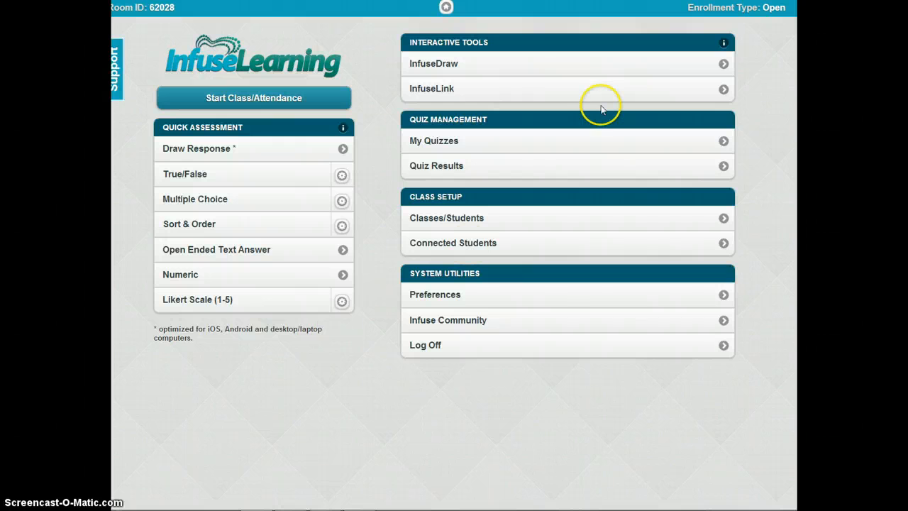
Open the quiz "How well do you know your MAIT classmates?" for editing and start a new question.
click(473, 148)
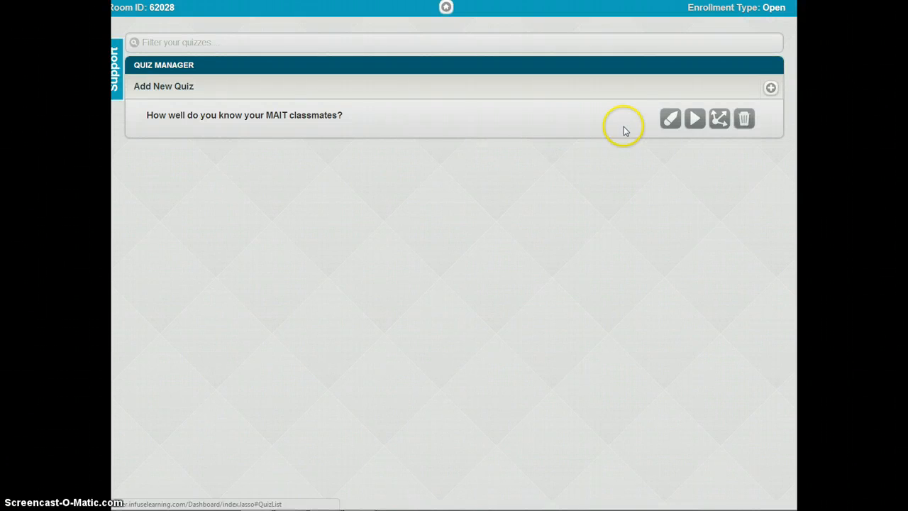
click(674, 126)
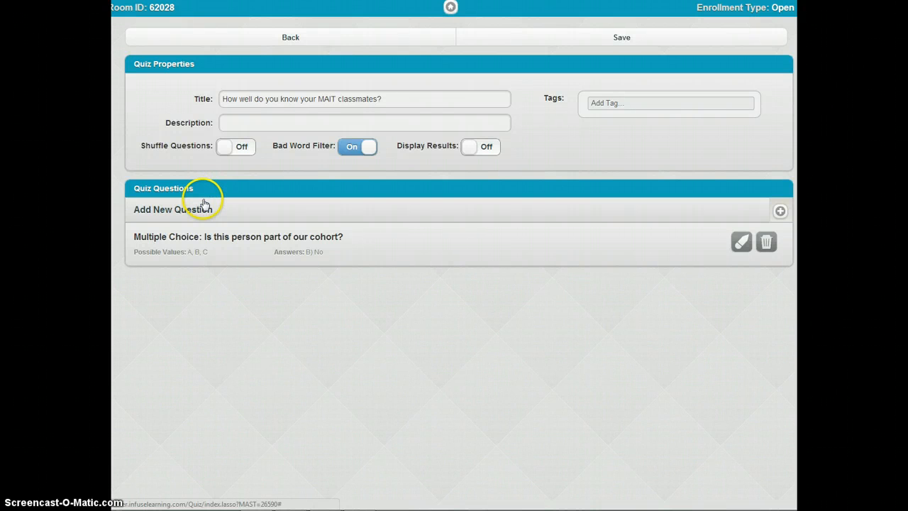
click(202, 213)
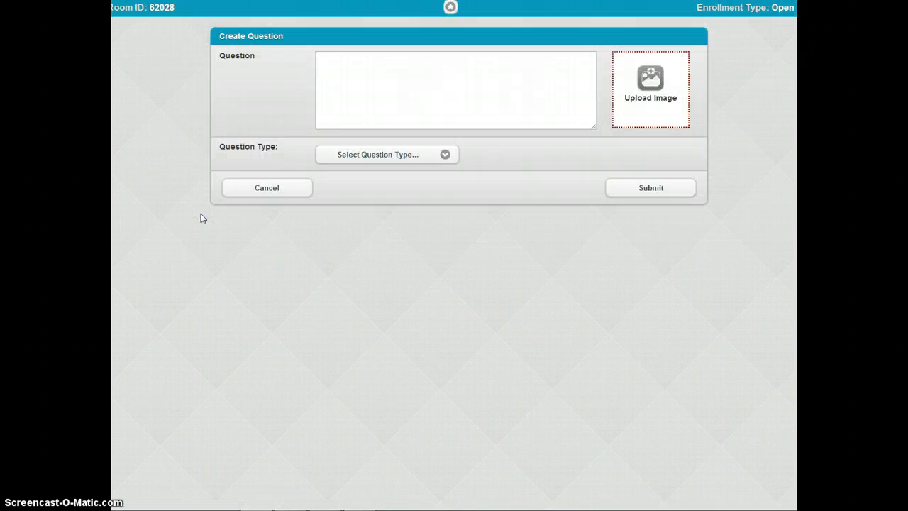
Set the new question's type to True/False and enable the "Don't Know" option.
click(443, 154)
click(428, 176)
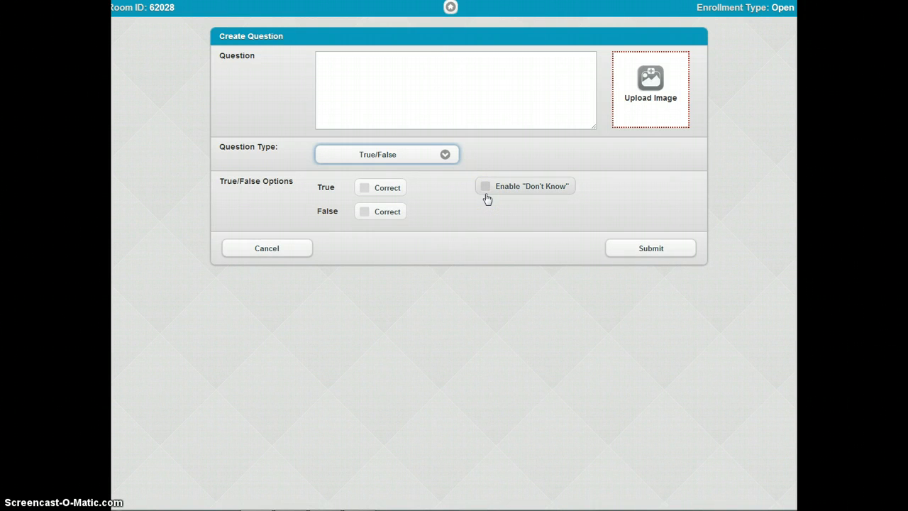
click(481, 186)
click(476, 208)
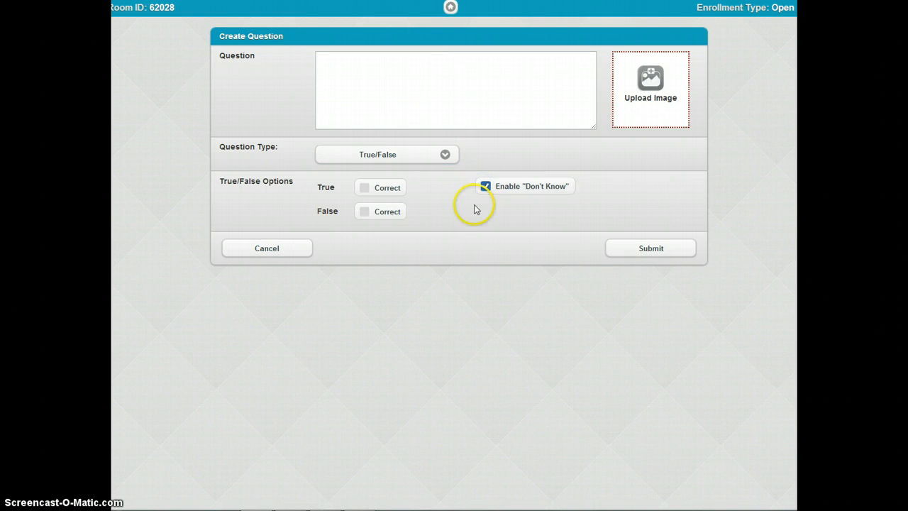
Upload the image "ape" from the Downloads folder to the question.
click(652, 82)
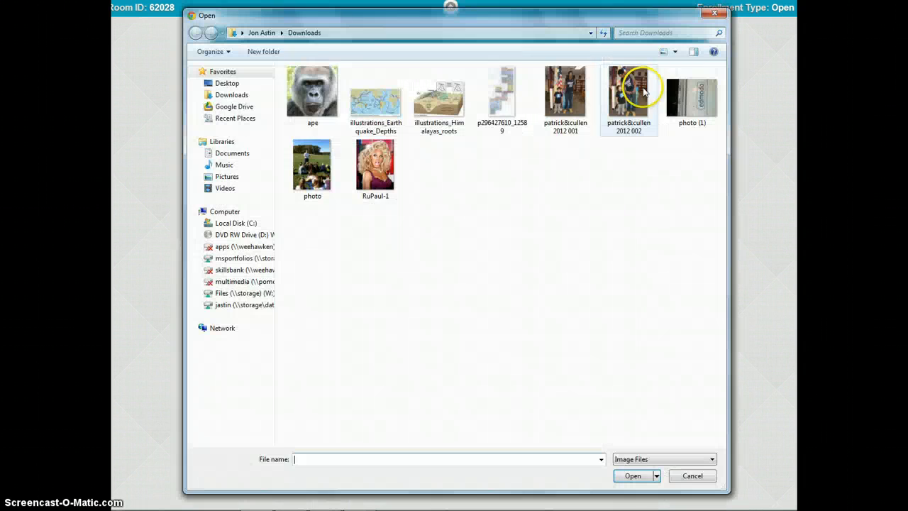
click(316, 121)
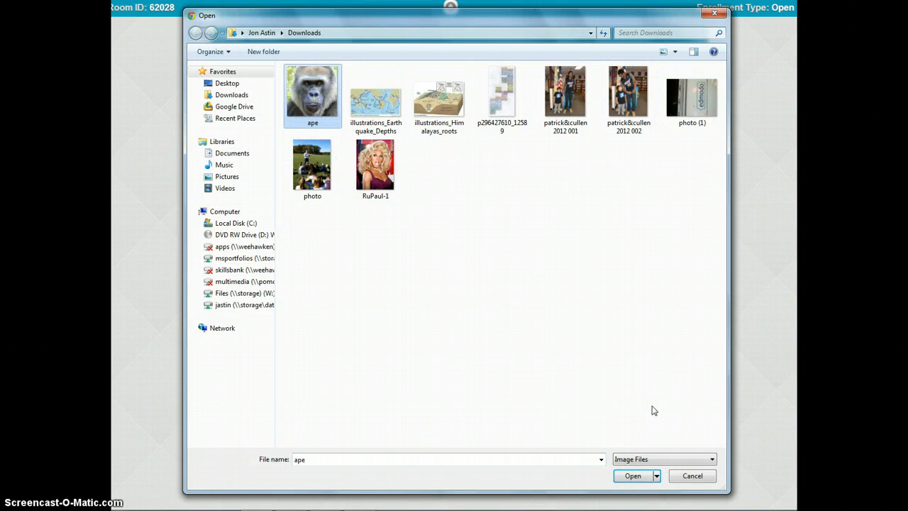
click(631, 475)
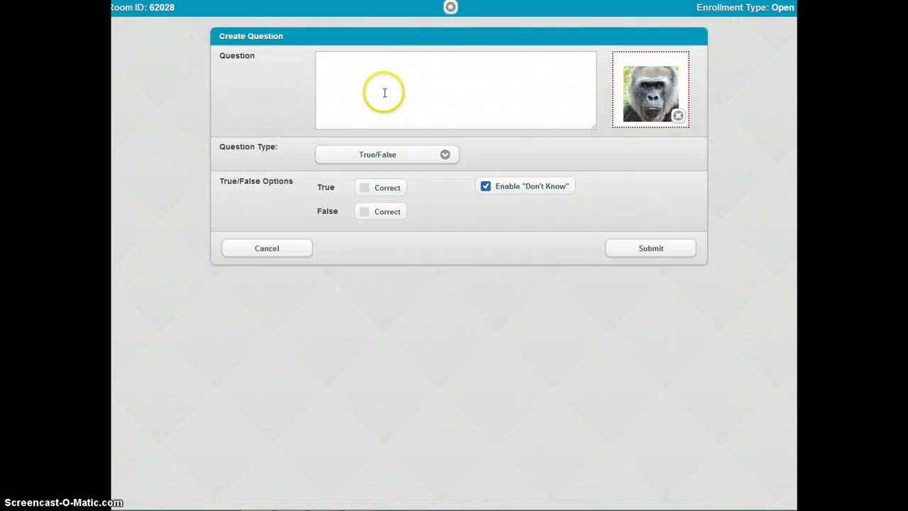
Enter the question "Is this a member of our cohort?", mark False as the correct answer and submit it.
click(384, 92)
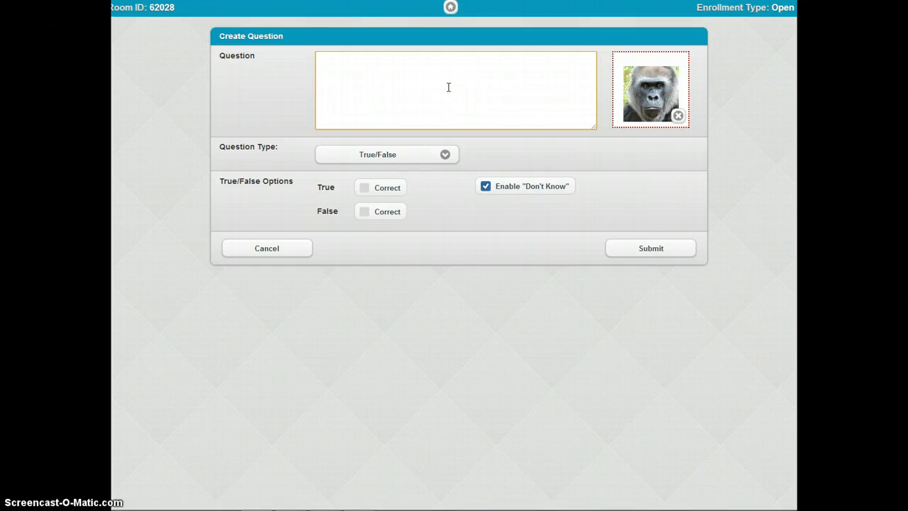
text(Is this a member of our cohort?)
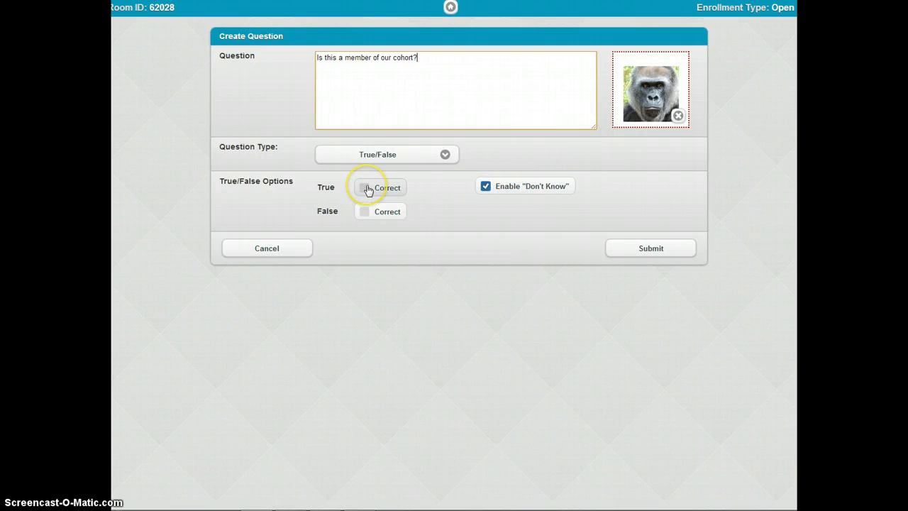
click(365, 211)
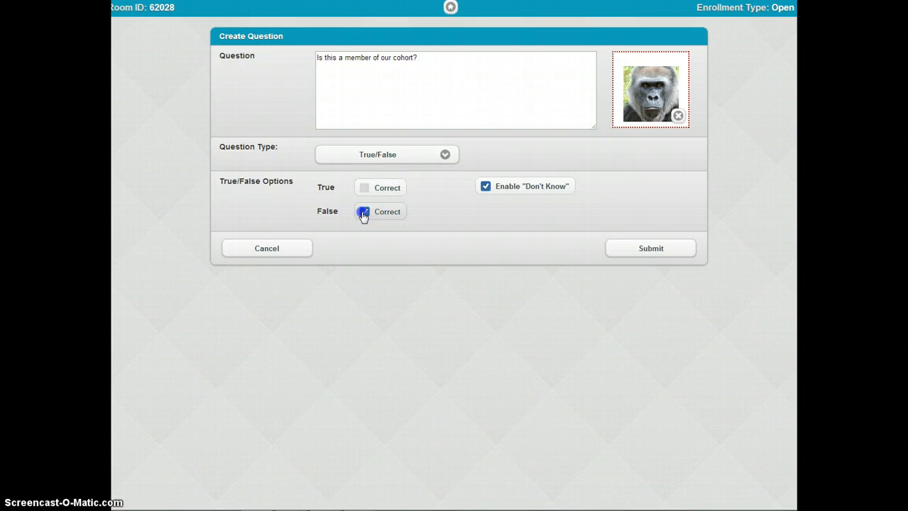
click(669, 257)
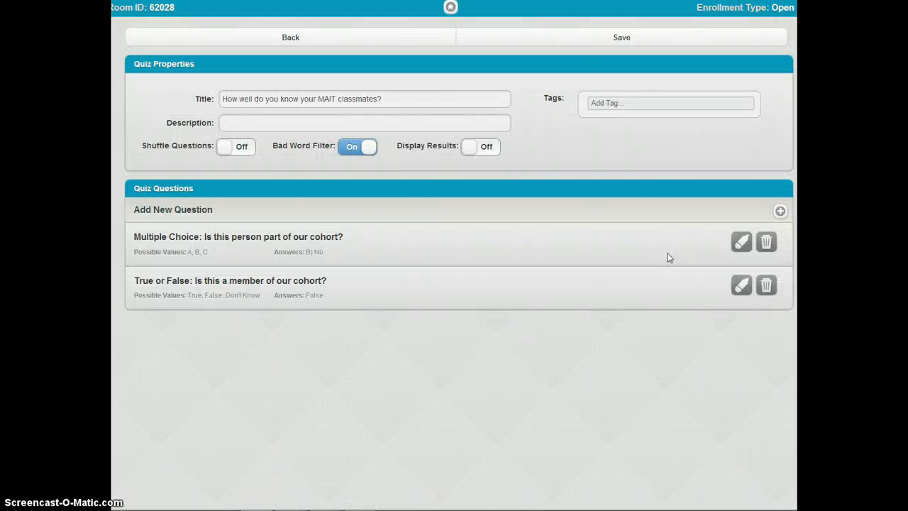
Save the edited quiz and launch "How well do you know your MAIT classmates?" from the quiz list.
click(589, 227)
click(544, 40)
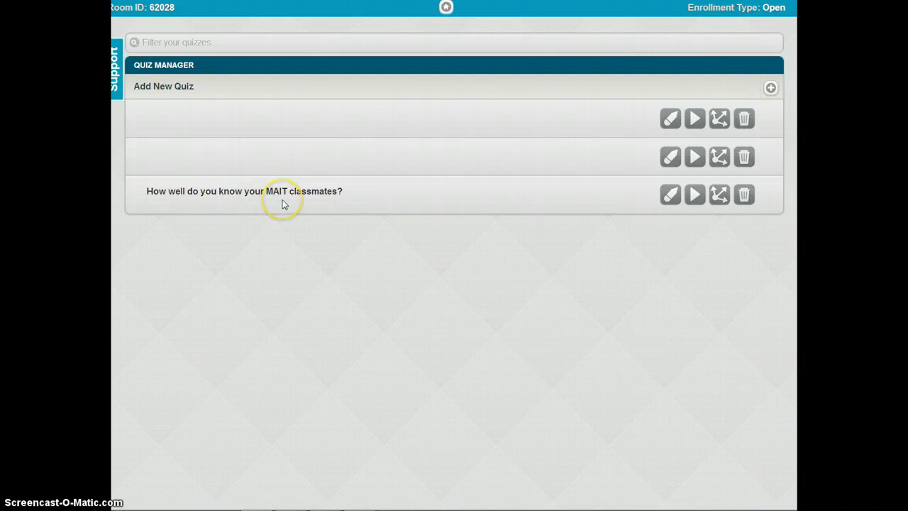
click(695, 195)
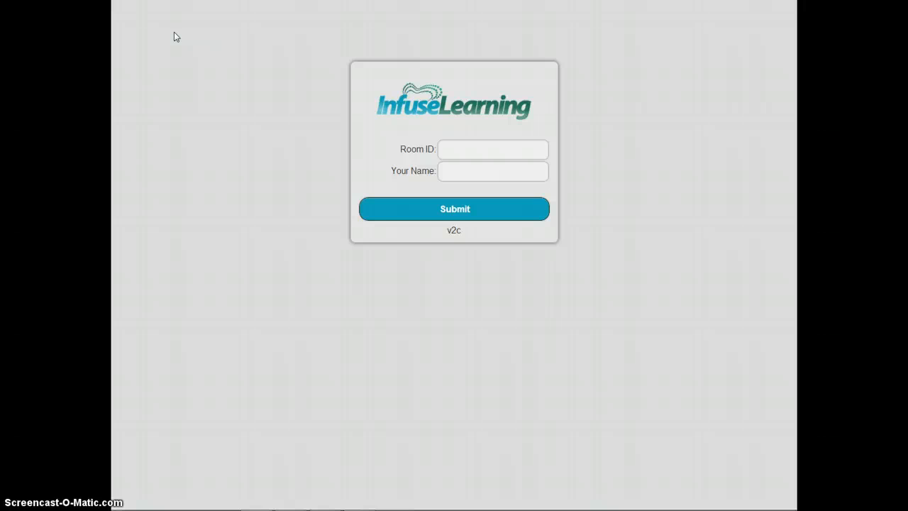
Fill in the class Room ID and the student's name on the InfuseLearning student login page.
click(457, 149)
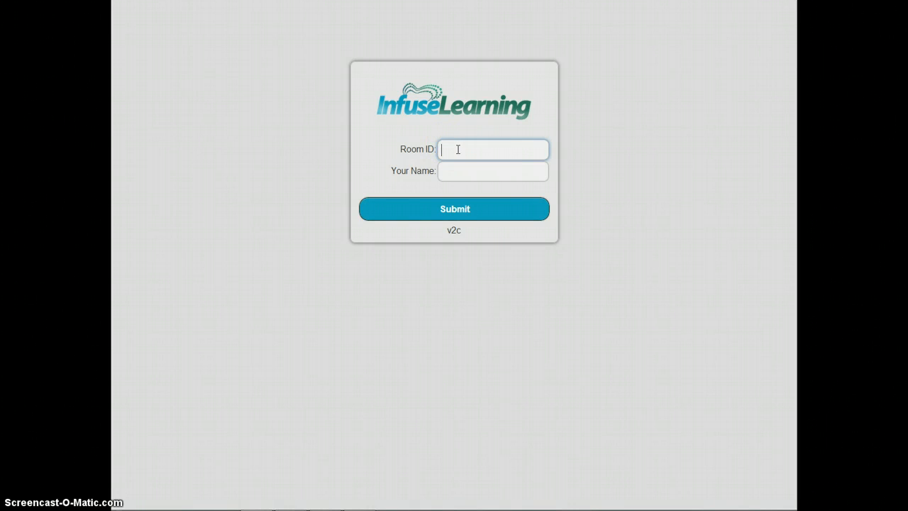
text(6)
click(490, 170)
click(491, 170)
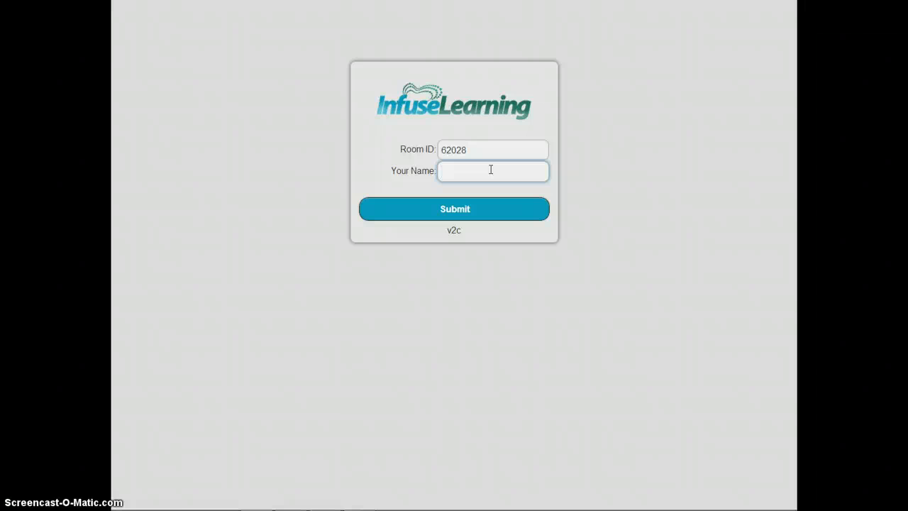
text(Paul)
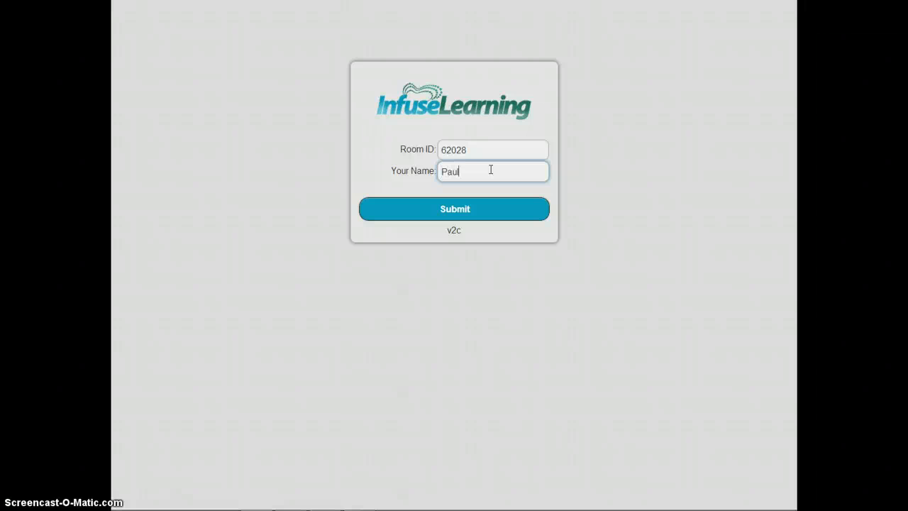